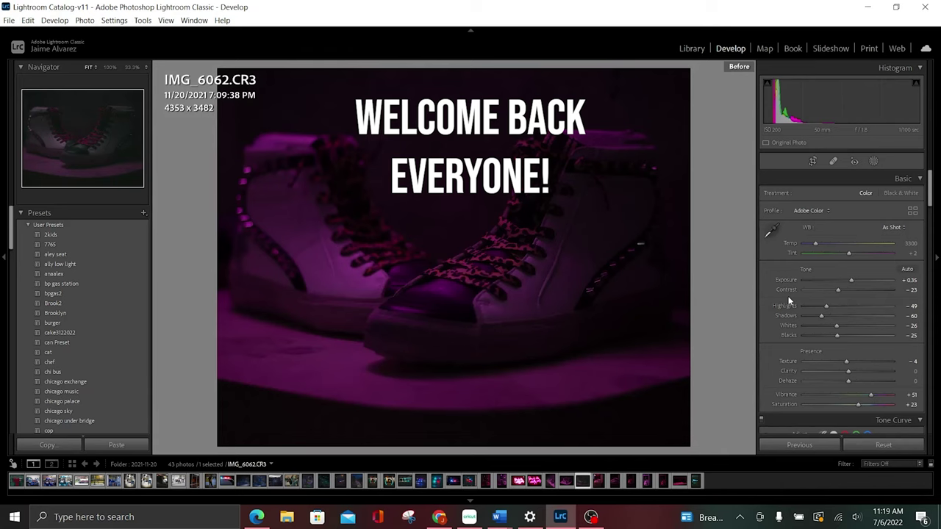
# Compare before and after several times, then reset the photo to its uncropped 6000 x 4000 original.
pyautogui.press('\\')
pyautogui.press('\\')
pyautogui.press('\\')
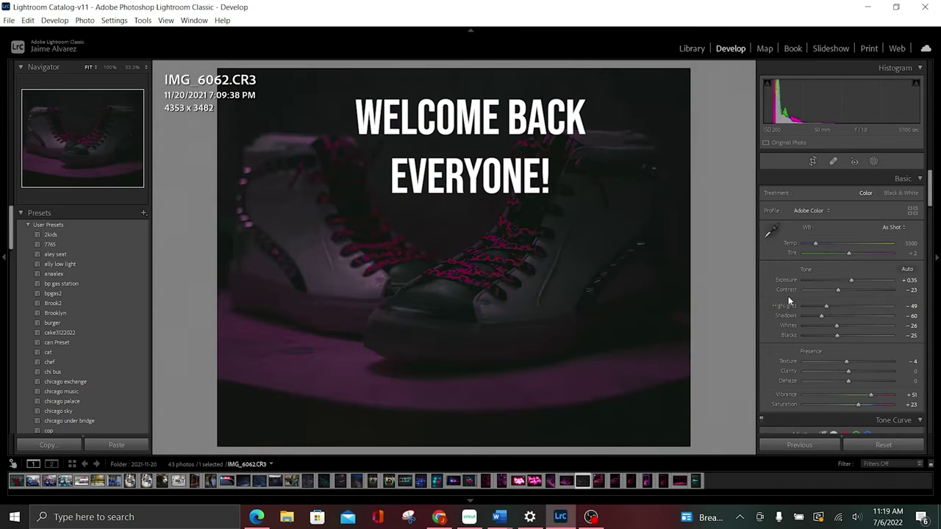
pyautogui.press('\\')
pyautogui.press('\\')
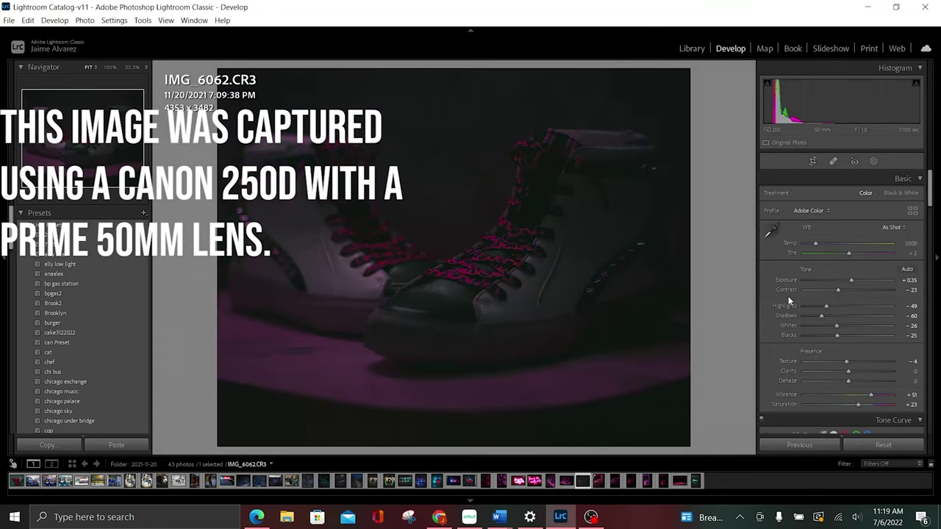
pyautogui.press('\\')
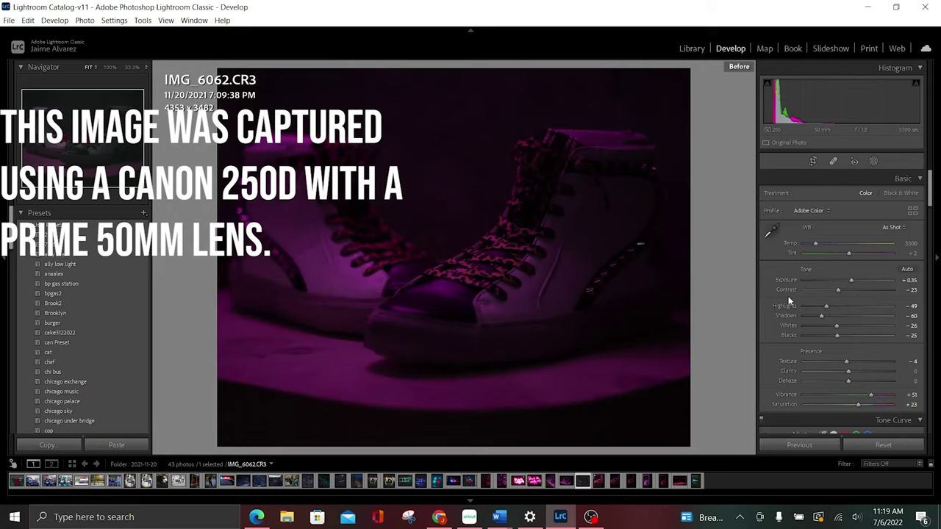
pyautogui.press('\\')
pyautogui.press('\\')
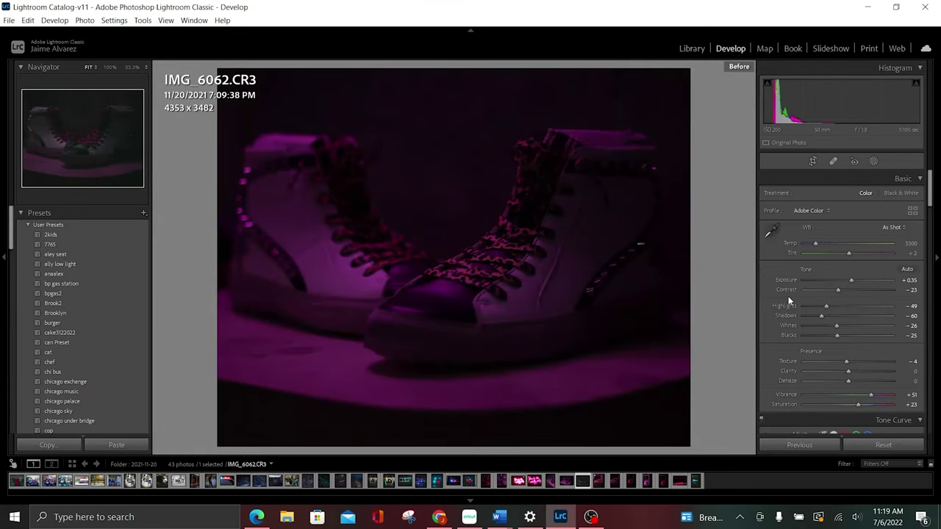
pyautogui.press('\\')
pyautogui.press('\\')
pyautogui.press('\\')
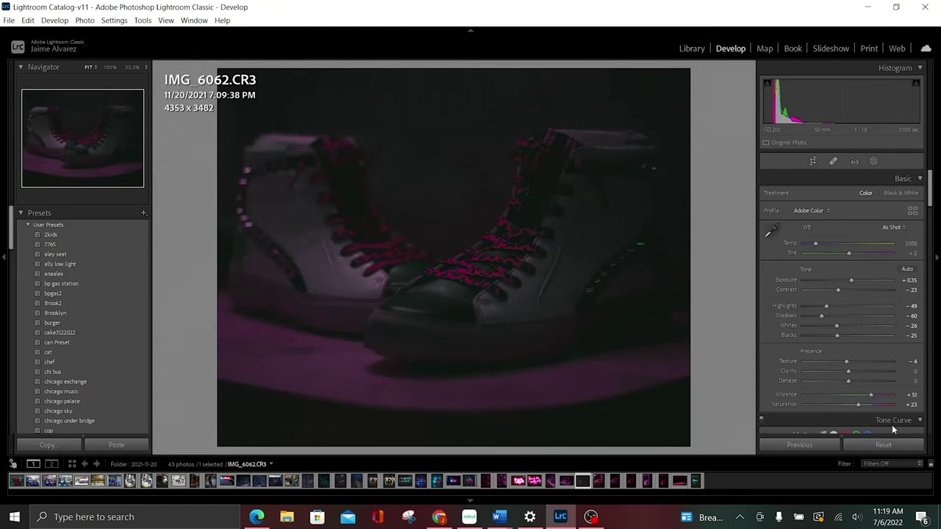
pyautogui.click(884, 444)
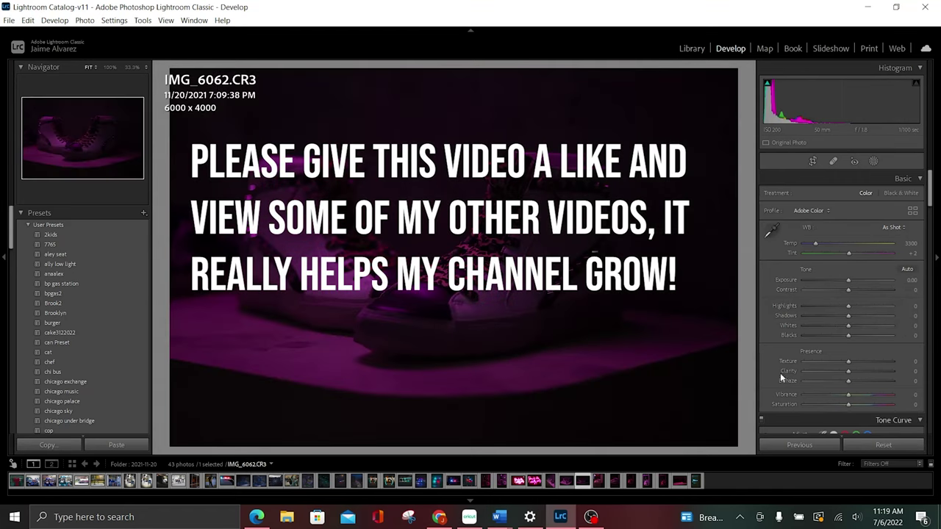
# Crop to 4959 x 3306 by lowering the top edge and recentring the shoes.
pyautogui.click(813, 161)
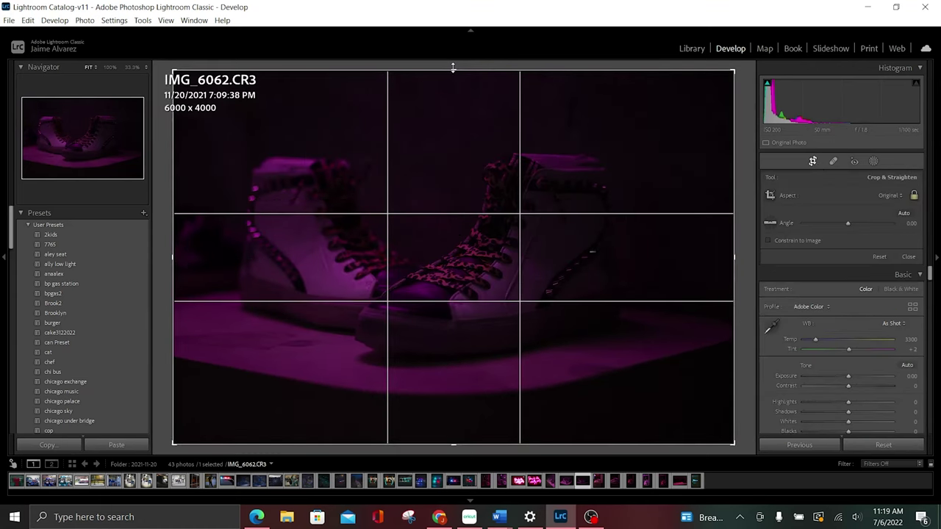
pyautogui.moveTo(453, 68); pyautogui.dragTo(454, 100)
pyautogui.moveTo(459, 170); pyautogui.dragTo(472, 186)
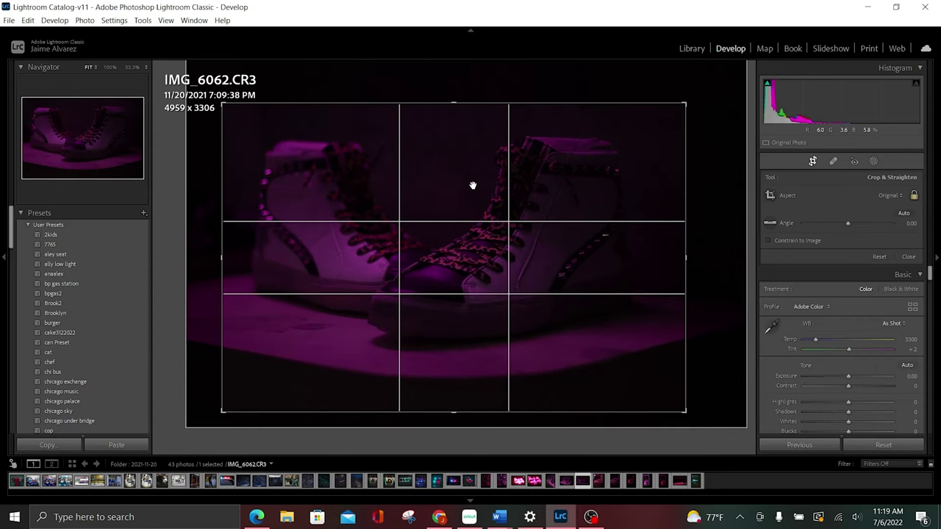
pyautogui.press('Return')
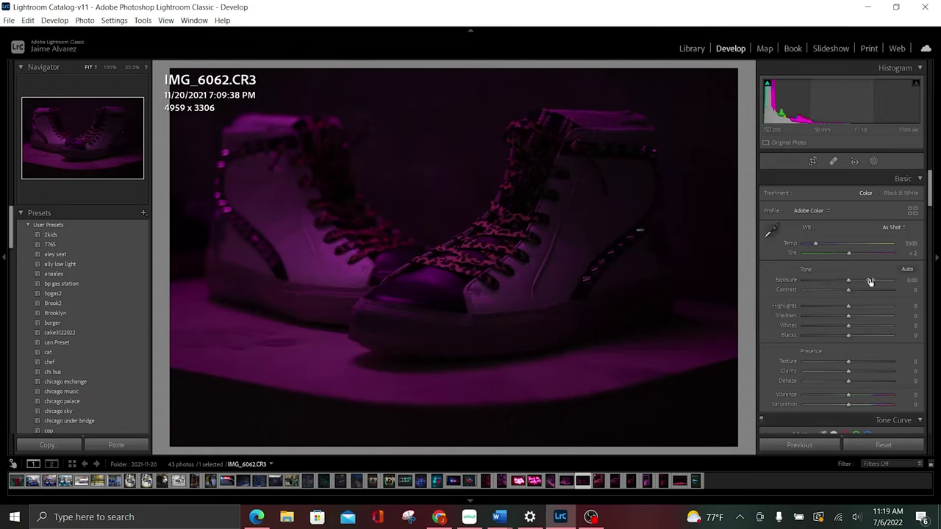
# Set Exposure +0.64, Contrast −24, Highlights −50, Shadows −60, Whites −24 and Blacks −23.
pyautogui.moveTo(847, 280); pyautogui.dragTo(854, 281)
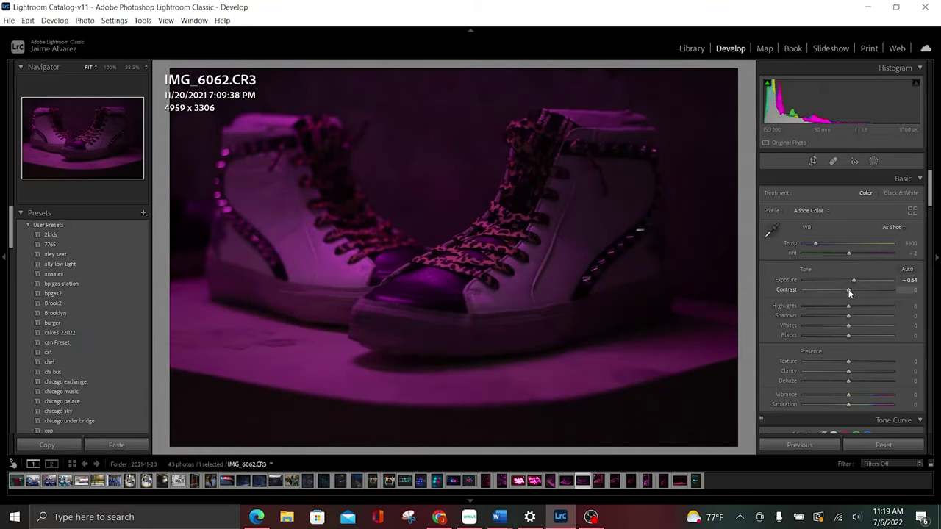
pyautogui.moveTo(850, 293); pyautogui.dragTo(840, 292)
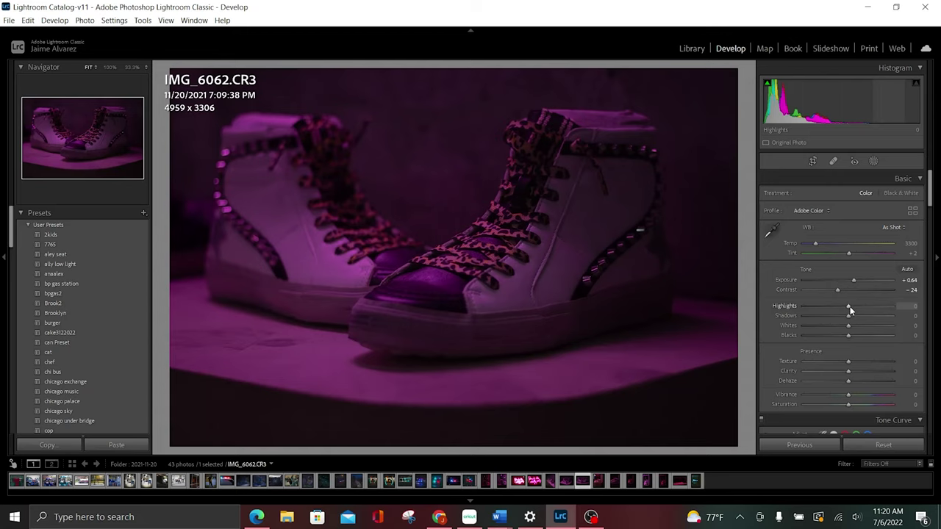
pyautogui.moveTo(850, 307)
pyautogui.mouseDown()
pyautogui.moveTo(796, 308)
pyautogui.moveTo(827, 317)
pyautogui.mouseUp()
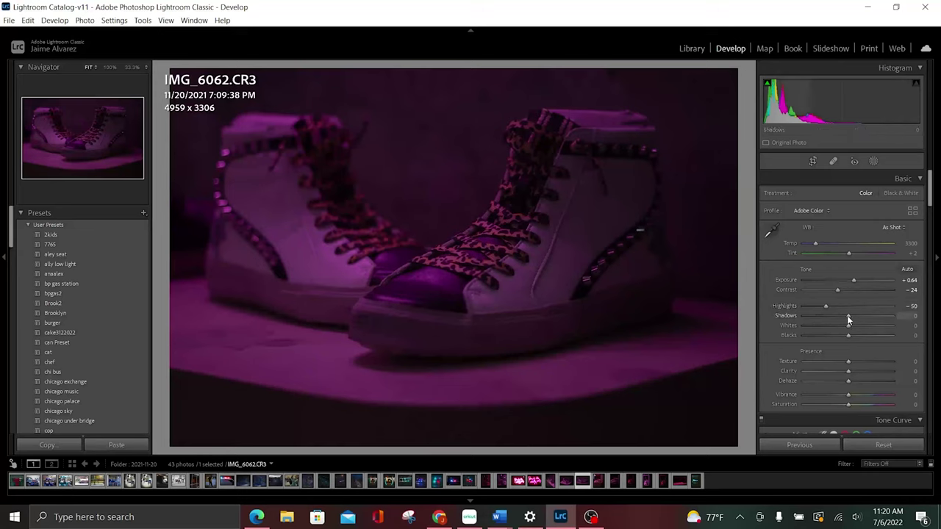
pyautogui.moveTo(850, 318); pyautogui.dragTo(826, 317)
pyautogui.moveTo(890, 329); pyautogui.dragTo(822, 325)
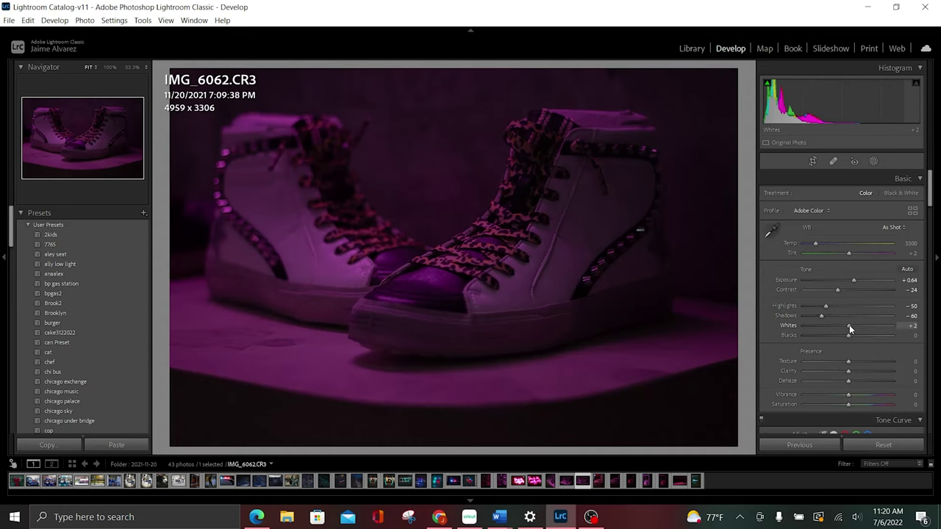
pyautogui.moveTo(850, 325); pyautogui.dragTo(836, 324)
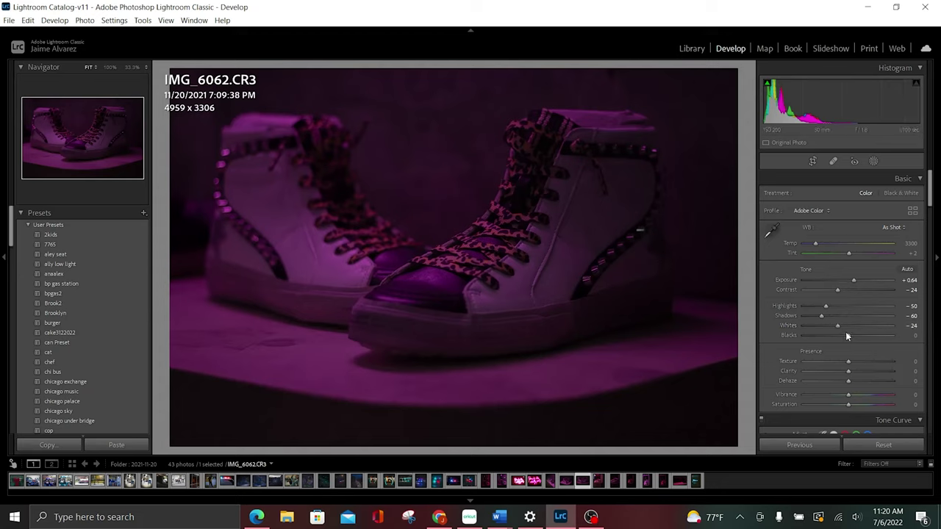
pyautogui.moveTo(850, 335)
pyautogui.mouseDown()
pyautogui.moveTo(917, 337)
pyautogui.moveTo(841, 334)
pyautogui.mouseUp()
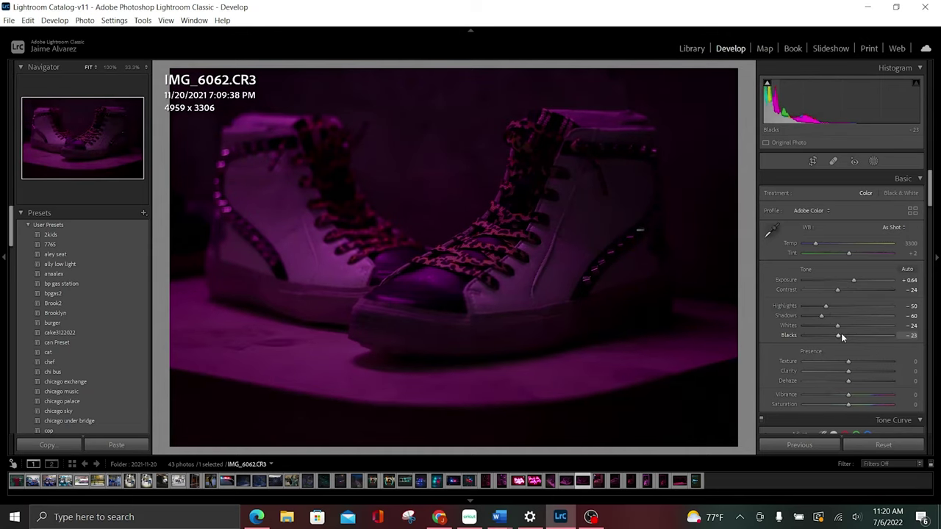
pyautogui.moveTo(934, 190); pyautogui.dragTo(934, 213)
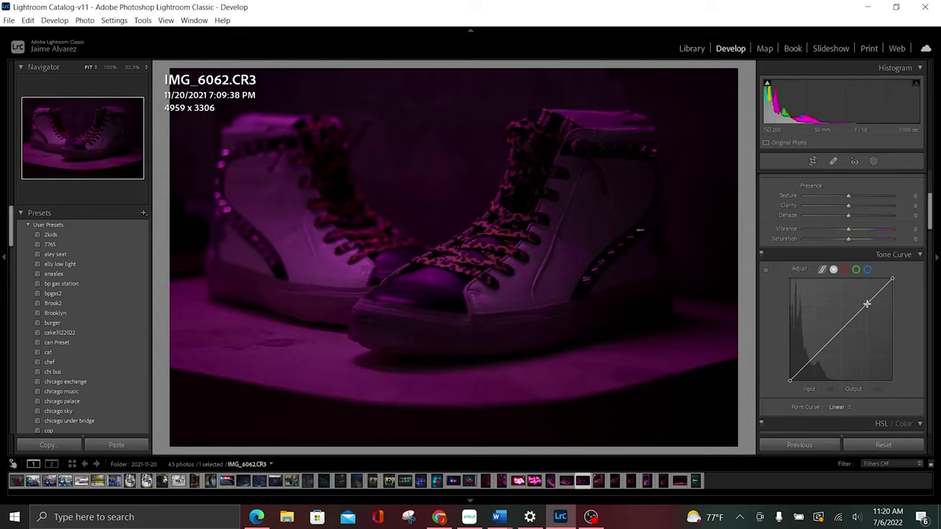
# Add upper, lower and midtone curve points, dip the lower one, and lift black to output 19.
pyautogui.click(866, 304)
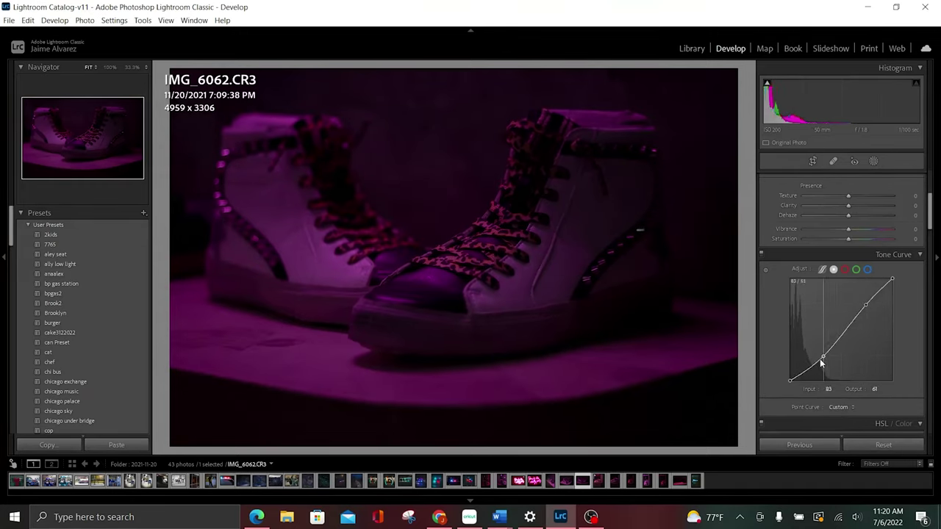
pyautogui.moveTo(817, 358); pyautogui.dragTo(817, 356)
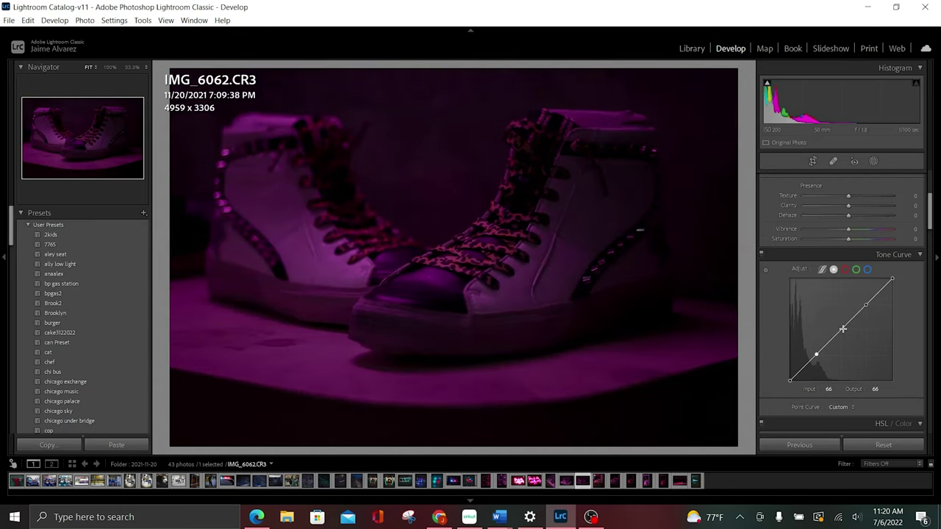
pyautogui.click(841, 328)
pyautogui.click(816, 355)
pyautogui.moveTo(817, 355); pyautogui.dragTo(819, 357)
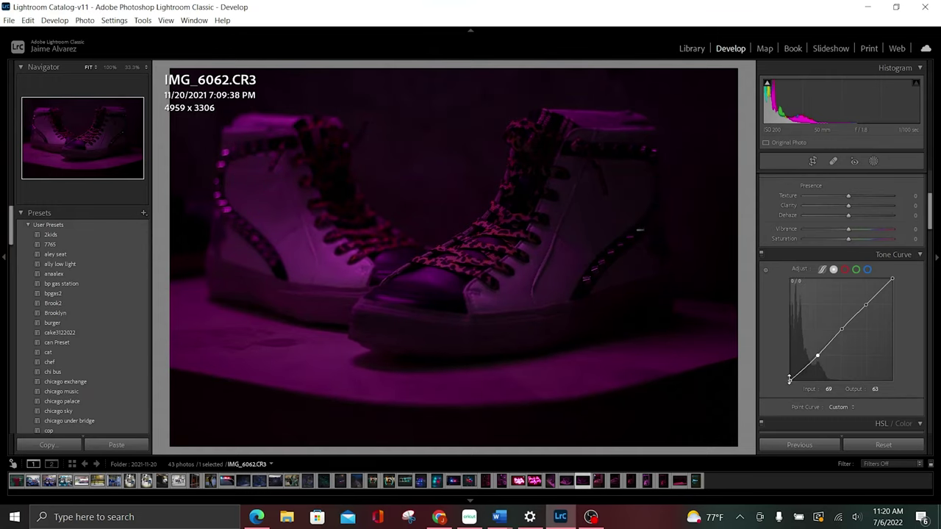
pyautogui.moveTo(789, 380); pyautogui.dragTo(785, 376)
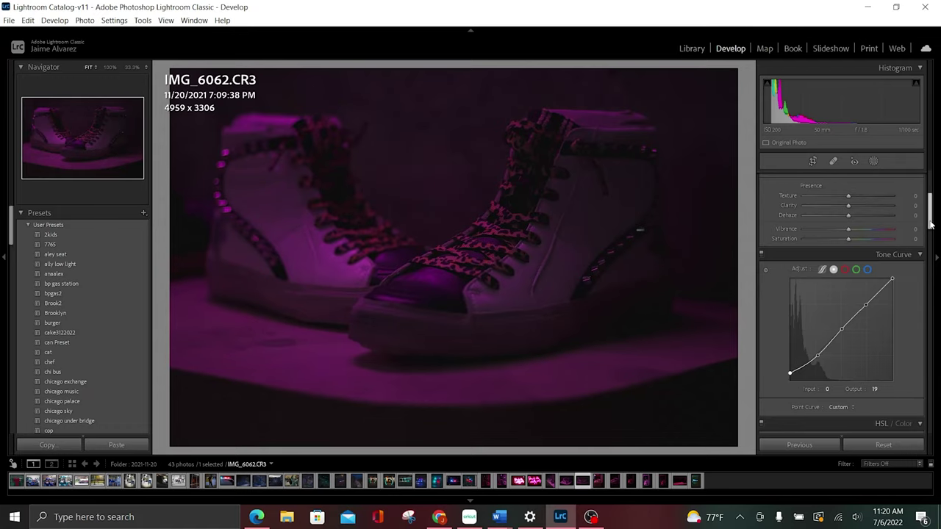
# Scroll down past Effects and Transform, then back up to Detail's sharpening (Amount 40, Radius 1.0).
pyautogui.moveTo(930, 225); pyautogui.dragTo(930, 383)
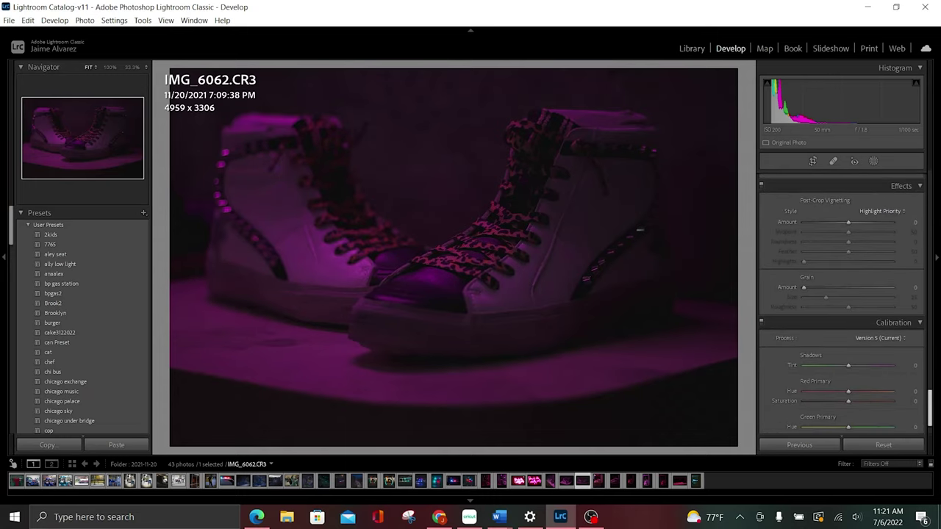
pyautogui.moveTo(930, 382)
pyautogui.mouseDown()
pyautogui.moveTo(935, 394)
pyautogui.moveTo(933, 375)
pyautogui.mouseUp()
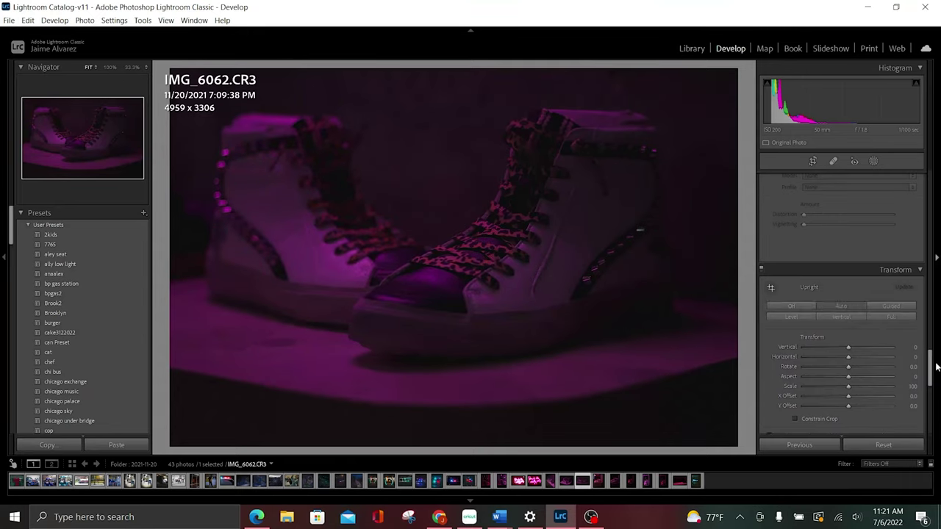
pyautogui.moveTo(932, 368); pyautogui.dragTo(934, 321)
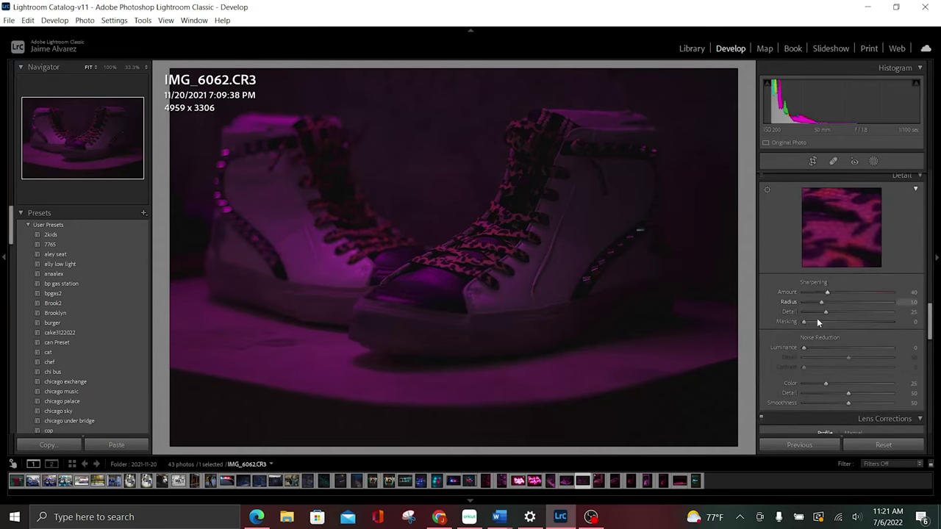
# Test then zero Luminance noise reduction, set Sharpening Amount to 17, and select Shadows colour grading.
pyautogui.moveTo(804, 349); pyautogui.dragTo(893, 348)
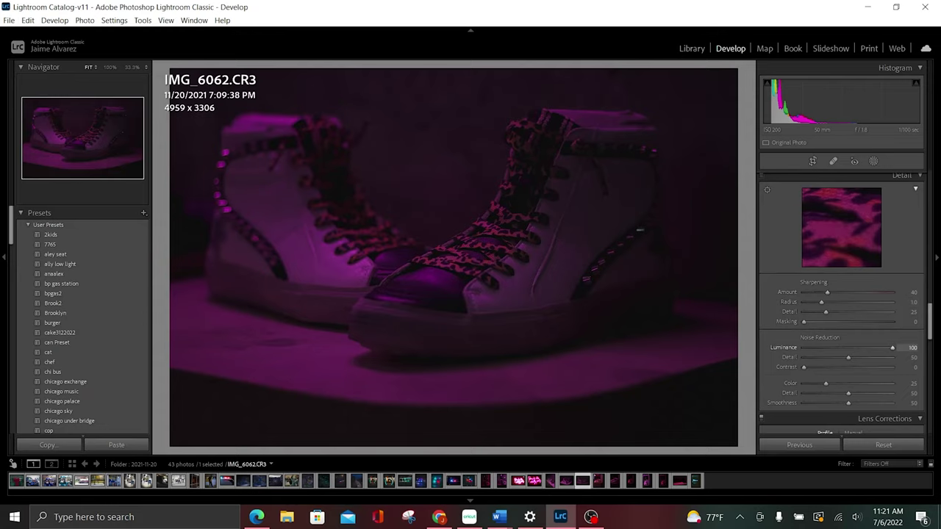
pyautogui.doubleClick(891, 348)
pyautogui.moveTo(828, 292); pyautogui.dragTo(893, 292)
pyautogui.moveTo(893, 293)
pyautogui.mouseDown()
pyautogui.moveTo(798, 294)
pyautogui.moveTo(814, 292)
pyautogui.mouseUp()
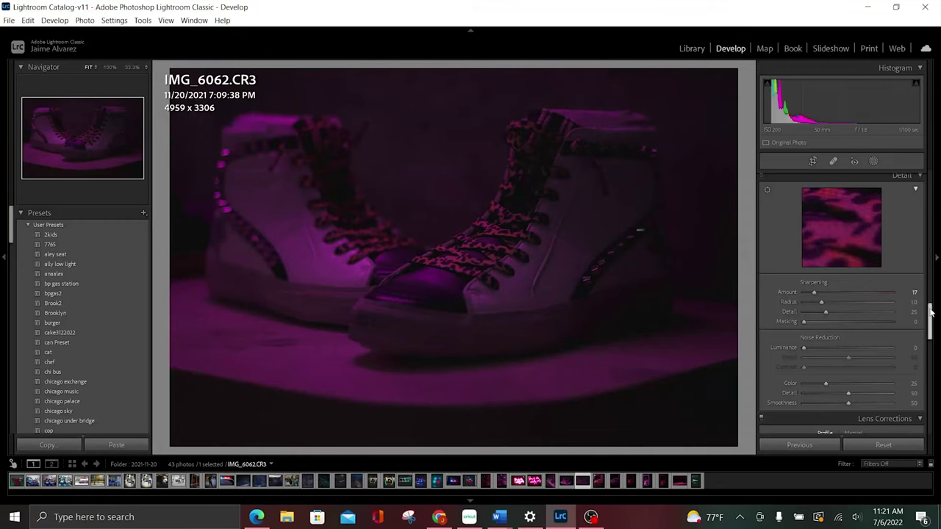
pyautogui.moveTo(931, 315); pyautogui.dragTo(919, 273)
pyautogui.click(843, 241)
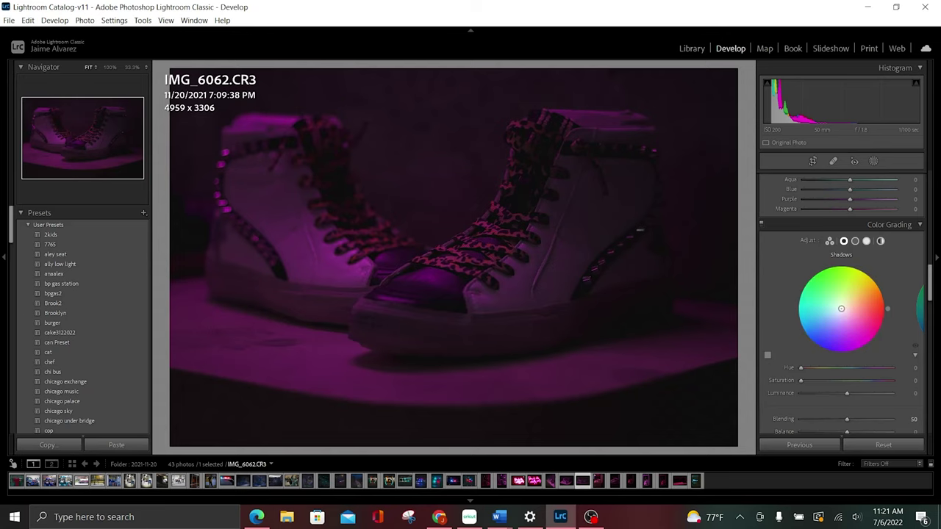
# Grade shadows to a faint green at hue 132, and midtones to hue 33, saturation 6.
pyautogui.moveTo(877, 285)
pyautogui.mouseDown()
pyautogui.moveTo(848, 266)
pyautogui.moveTo(811, 278)
pyautogui.mouseUp()
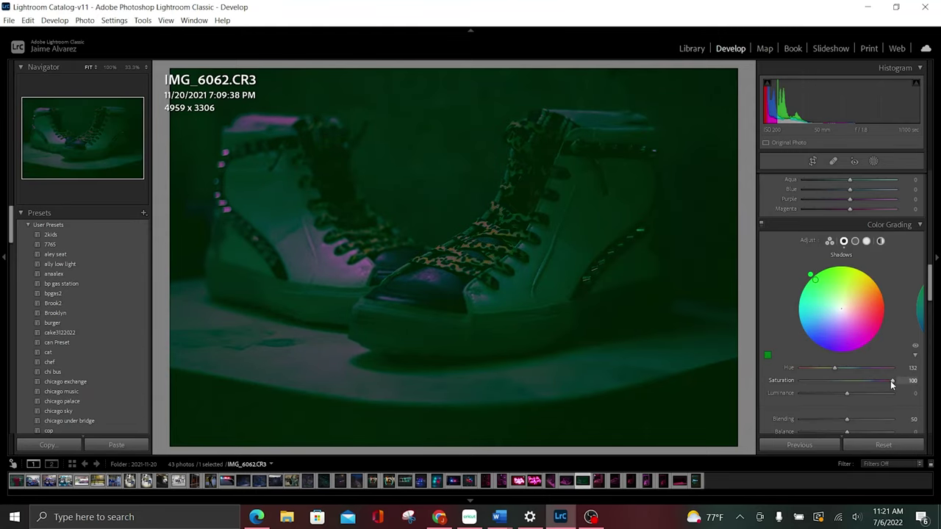
pyautogui.moveTo(892, 384); pyautogui.dragTo(810, 386)
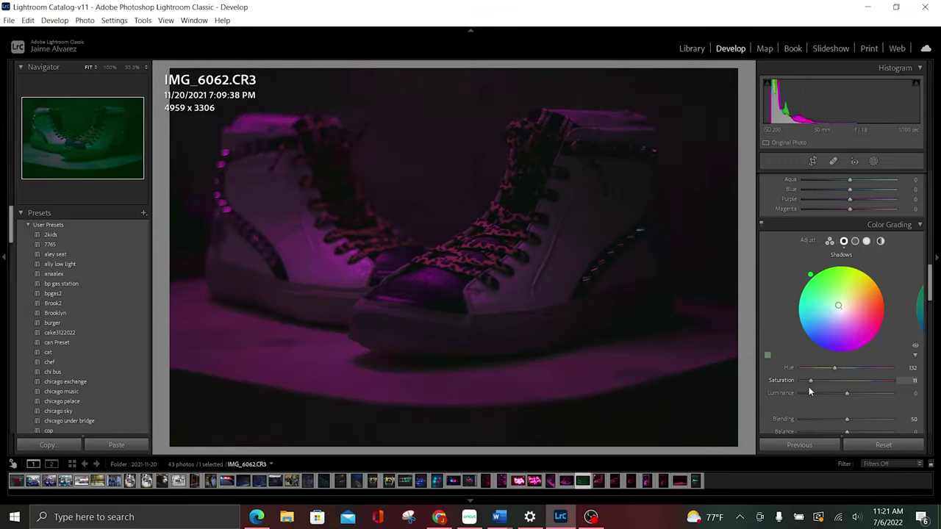
pyautogui.click(855, 242)
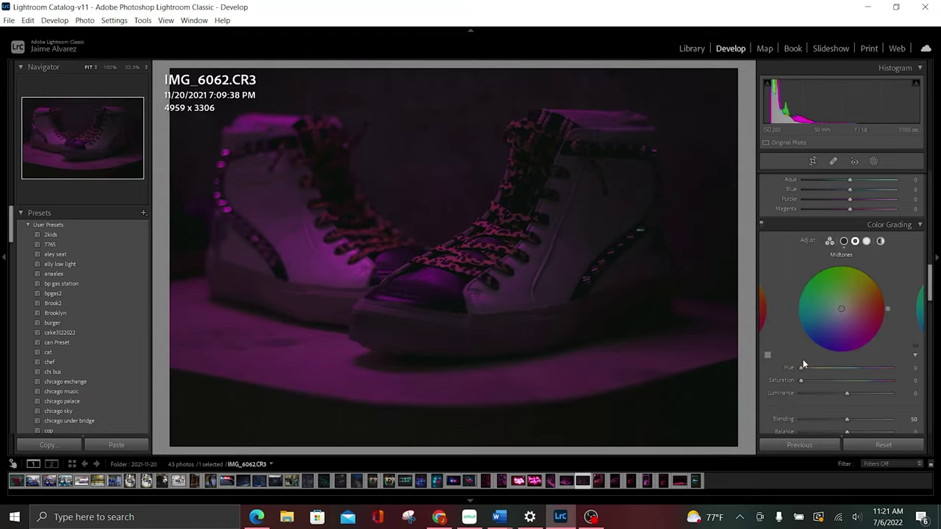
pyautogui.moveTo(801, 367); pyautogui.dragTo(940, 366)
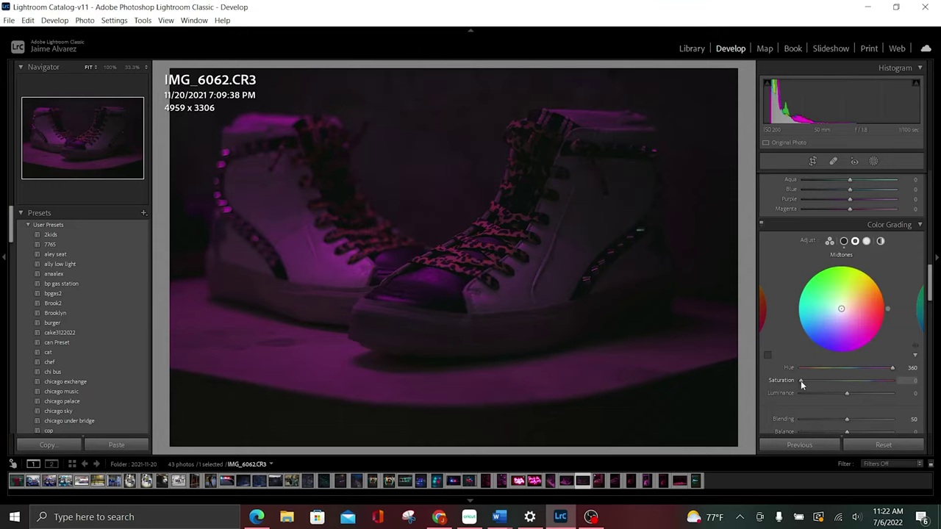
pyautogui.moveTo(800, 381)
pyautogui.mouseDown()
pyautogui.moveTo(896, 384)
pyautogui.moveTo(888, 369)
pyautogui.moveTo(809, 380)
pyautogui.mouseUp()
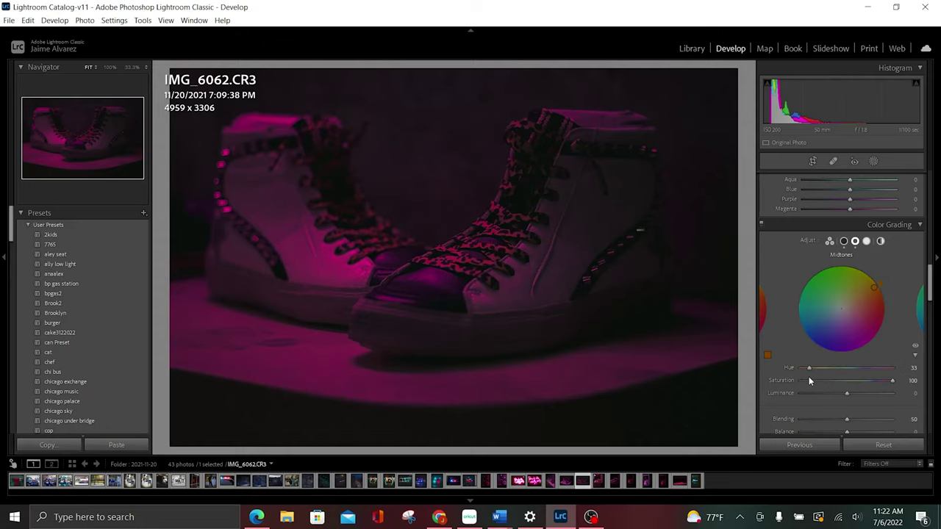
pyautogui.moveTo(893, 380); pyautogui.dragTo(808, 384)
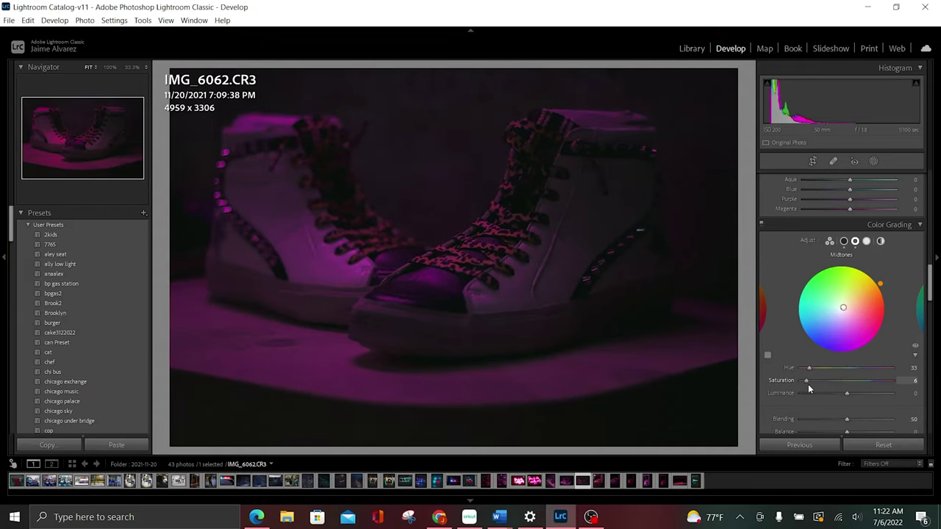
# Grade the highlights to Hue 31, Saturation 9, a faint orange.
pyautogui.click(867, 241)
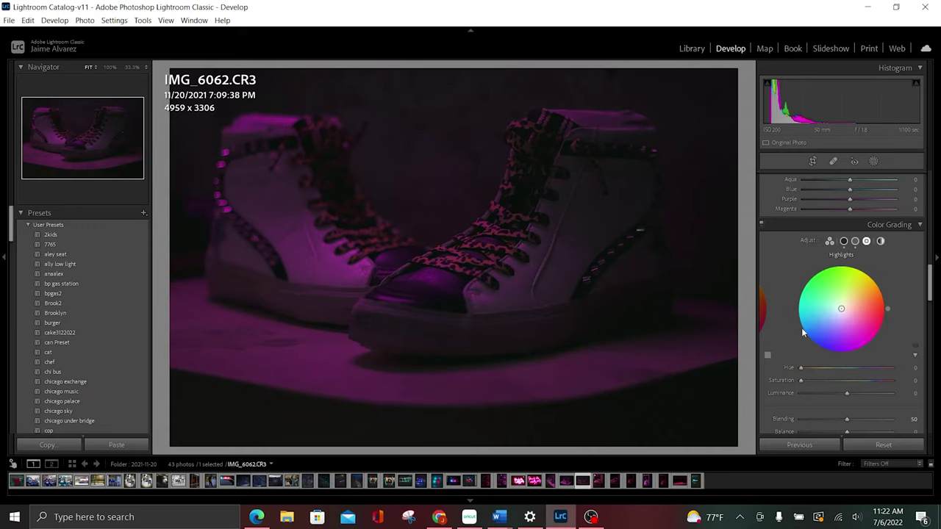
pyautogui.moveTo(801, 380); pyautogui.dragTo(892, 380)
pyautogui.moveTo(802, 372)
pyautogui.mouseDown()
pyautogui.moveTo(874, 385)
pyautogui.moveTo(860, 386)
pyautogui.mouseUp()
pyautogui.moveTo(848, 376); pyautogui.dragTo(809, 376)
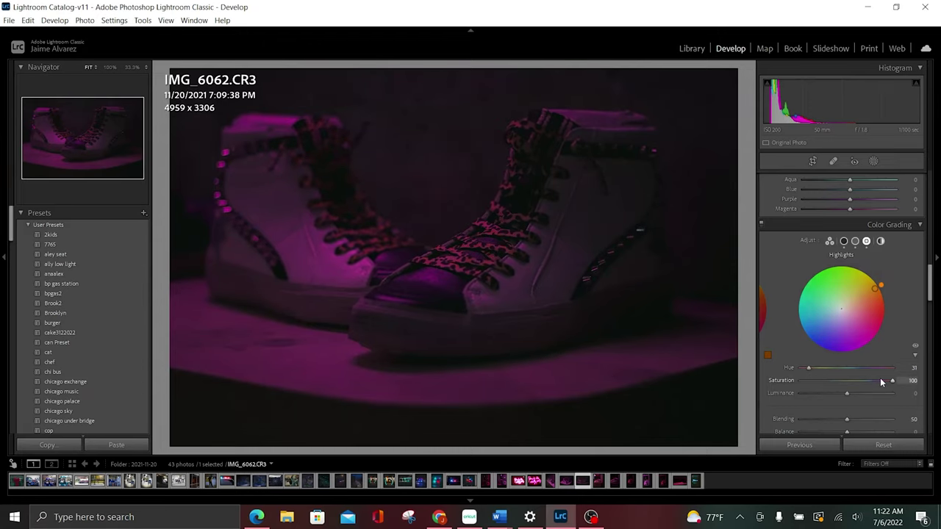
pyautogui.moveTo(891, 381); pyautogui.dragTo(807, 388)
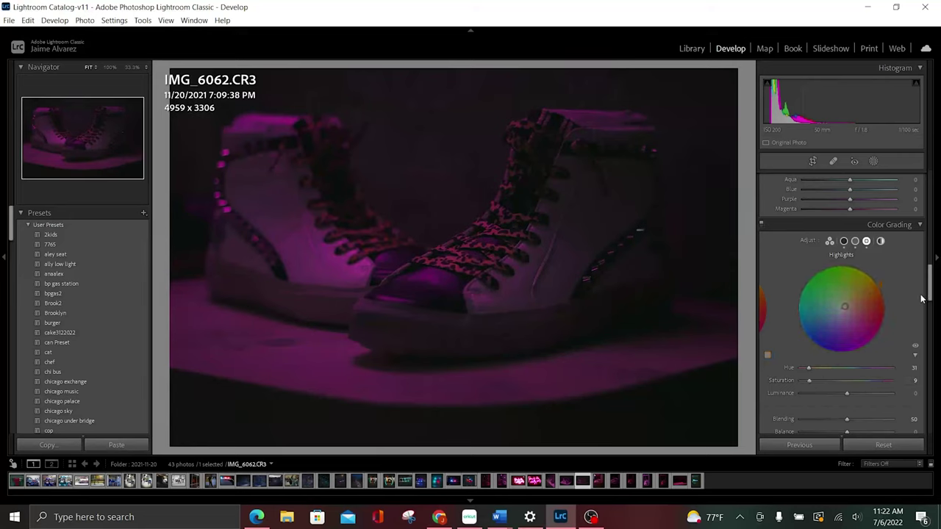
pyautogui.moveTo(930, 294); pyautogui.dragTo(934, 261)
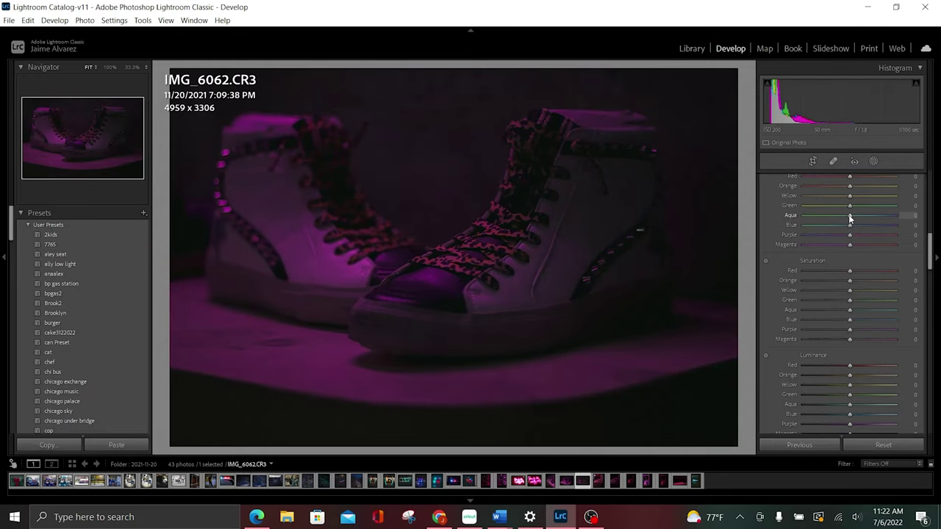
# Set HSL Aqua hue +2 and saturation Green +5, Aqua −25, Blue −23, Purple −100.
pyautogui.moveTo(851, 216)
pyautogui.mouseDown()
pyautogui.moveTo(936, 215)
pyautogui.moveTo(702, 232)
pyautogui.mouseUp()
pyautogui.moveTo(585, 240); pyautogui.dragTo(851, 222)
pyautogui.moveTo(850, 300)
pyautogui.mouseDown()
pyautogui.moveTo(714, 303)
pyautogui.moveTo(859, 294)
pyautogui.moveTo(851, 296)
pyautogui.mouseUp()
pyautogui.moveTo(798, 299)
pyautogui.mouseDown()
pyautogui.moveTo(820, 318)
pyautogui.moveTo(844, 321)
pyautogui.mouseUp()
pyautogui.moveTo(841, 311); pyautogui.dragTo(840, 320)
pyautogui.moveTo(851, 331); pyautogui.dragTo(794, 347)
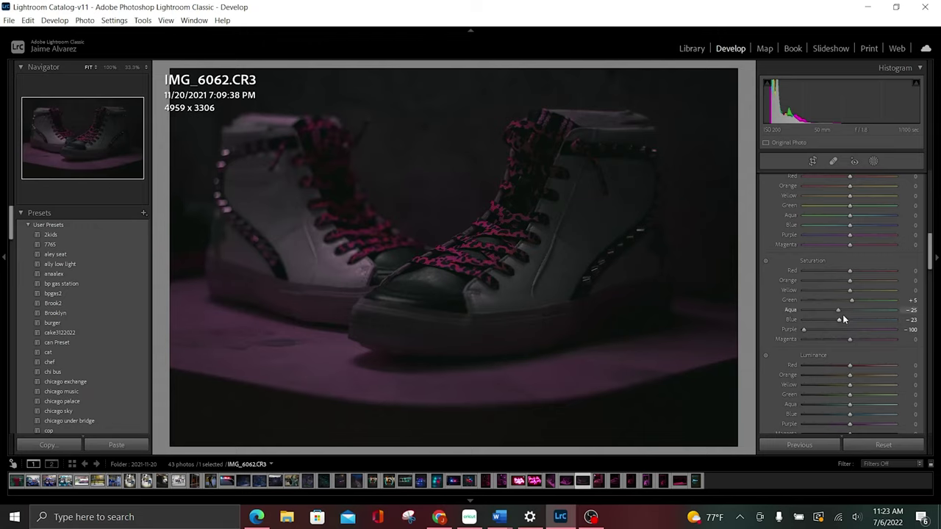
pyautogui.moveTo(850, 215)
pyautogui.mouseDown()
pyautogui.moveTo(841, 215)
pyautogui.moveTo(850, 218)
pyautogui.mouseUp()
pyautogui.moveTo(803, 329)
pyautogui.mouseDown()
pyautogui.moveTo(814, 334)
pyautogui.moveTo(791, 329)
pyautogui.mouseUp()
# Shift the Magenta hue to −28 and raise Magenta saturation to +18.
pyautogui.scroll(2, 871, 334)
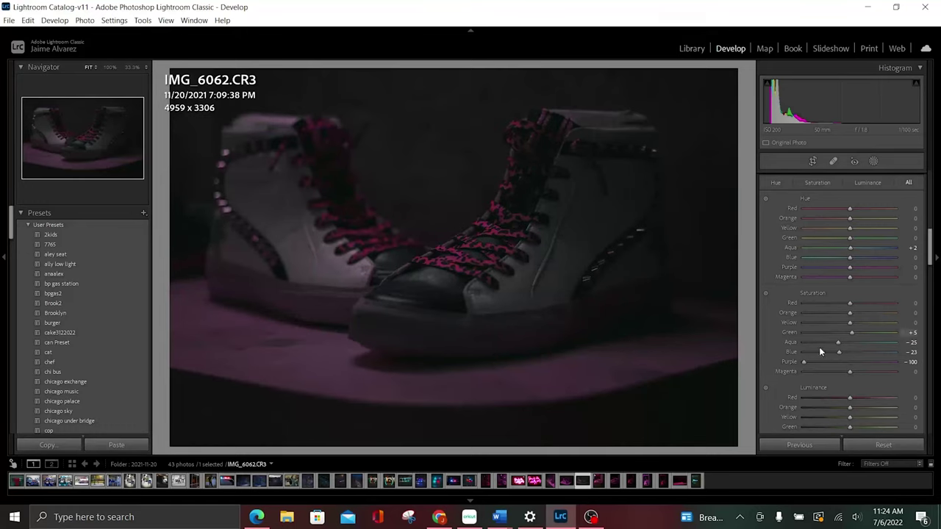
pyautogui.moveTo(851, 371)
pyautogui.mouseDown()
pyautogui.moveTo(868, 371)
pyautogui.moveTo(857, 371)
pyautogui.mouseUp()
pyautogui.moveTo(879, 276); pyautogui.dragTo(900, 275)
pyautogui.moveTo(804, 291); pyautogui.dragTo(800, 291)
pyautogui.moveTo(804, 277)
pyautogui.mouseDown()
pyautogui.moveTo(903, 277)
pyautogui.moveTo(837, 288)
pyautogui.mouseUp()
pyautogui.moveTo(858, 375)
pyautogui.mouseDown()
pyautogui.moveTo(906, 367)
pyautogui.moveTo(860, 365)
pyautogui.mouseUp()
pyautogui.moveTo(931, 256); pyautogui.dragTo(934, 213)
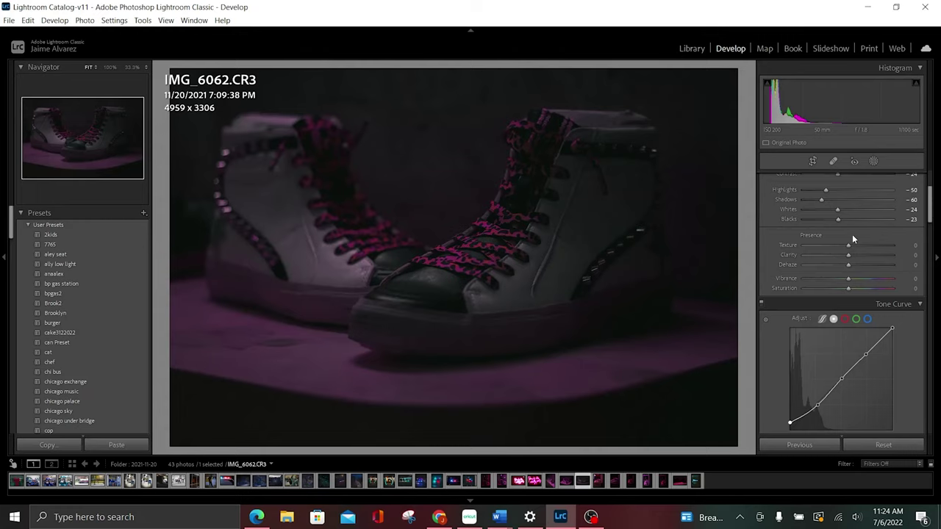
# Test Texture and reset it to 0, then set Vibrance to +50 and Saturation to +23.
pyautogui.moveTo(849, 245); pyautogui.dragTo(734, 252)
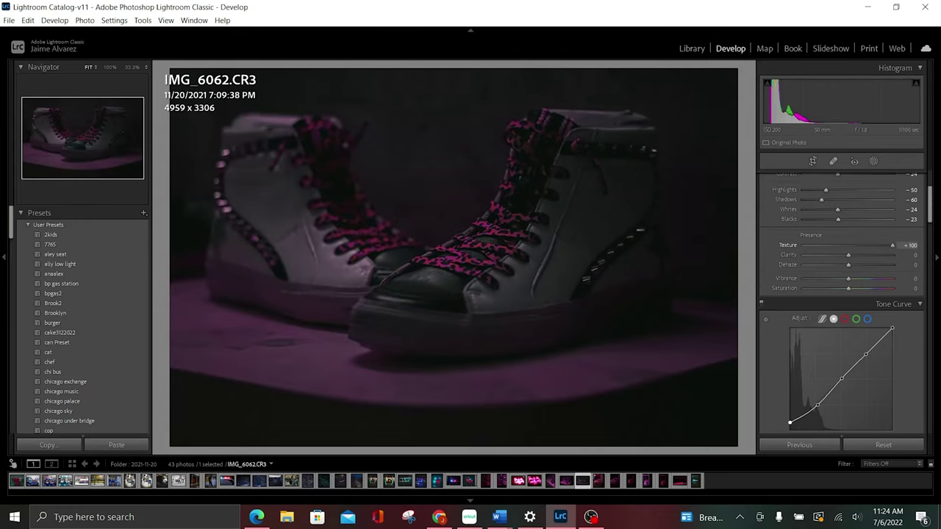
pyautogui.doubleClick(793, 245)
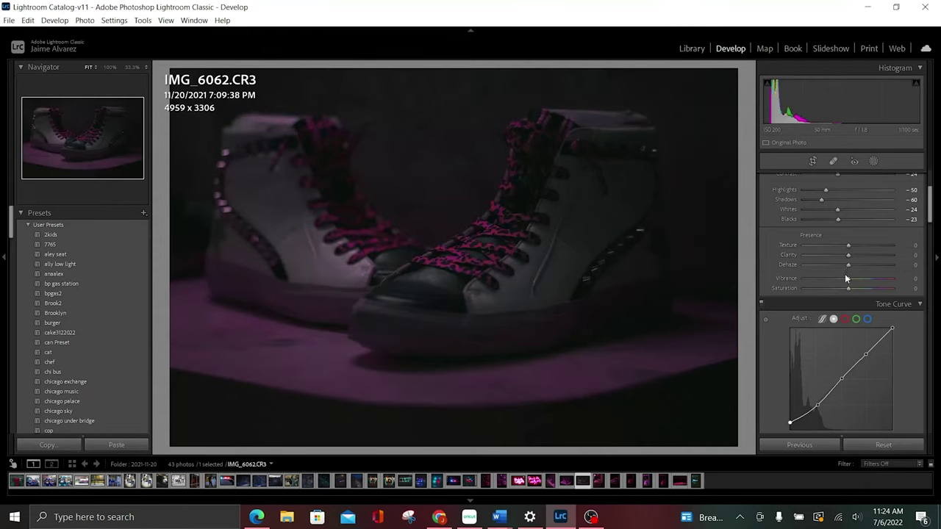
pyautogui.moveTo(849, 279); pyautogui.dragTo(860, 279)
pyautogui.moveTo(867, 283); pyautogui.dragTo(869, 283)
pyautogui.moveTo(871, 281); pyautogui.dragTo(872, 280)
pyautogui.moveTo(850, 289); pyautogui.dragTo(858, 292)
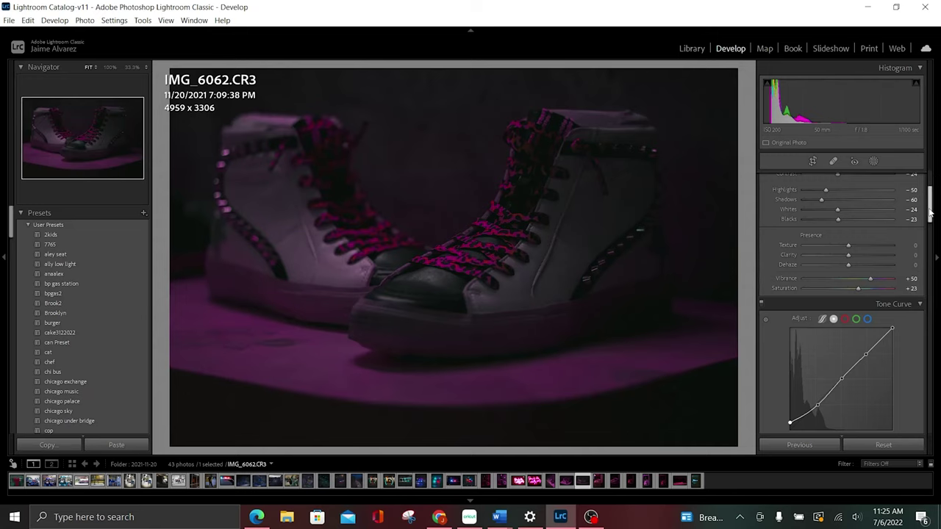
pyautogui.moveTo(930, 213); pyautogui.dragTo(929, 179)
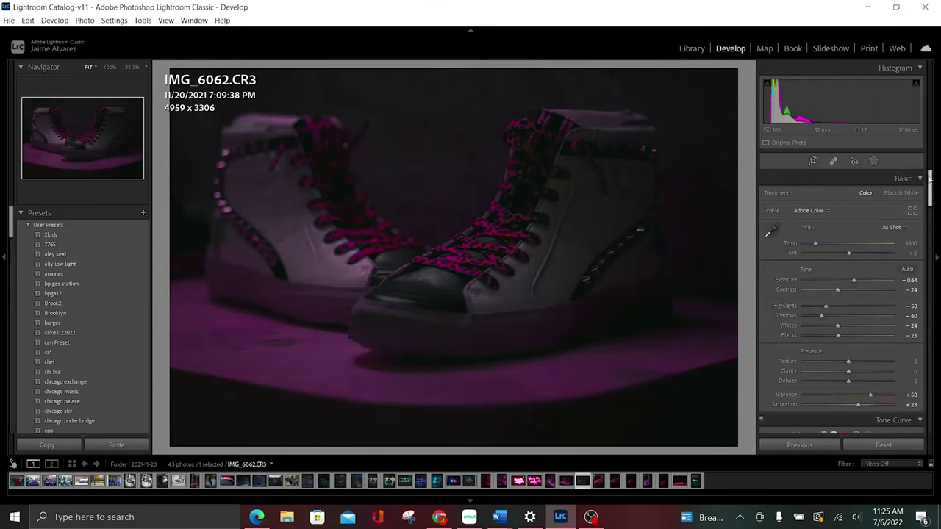
pyautogui.press('\\')
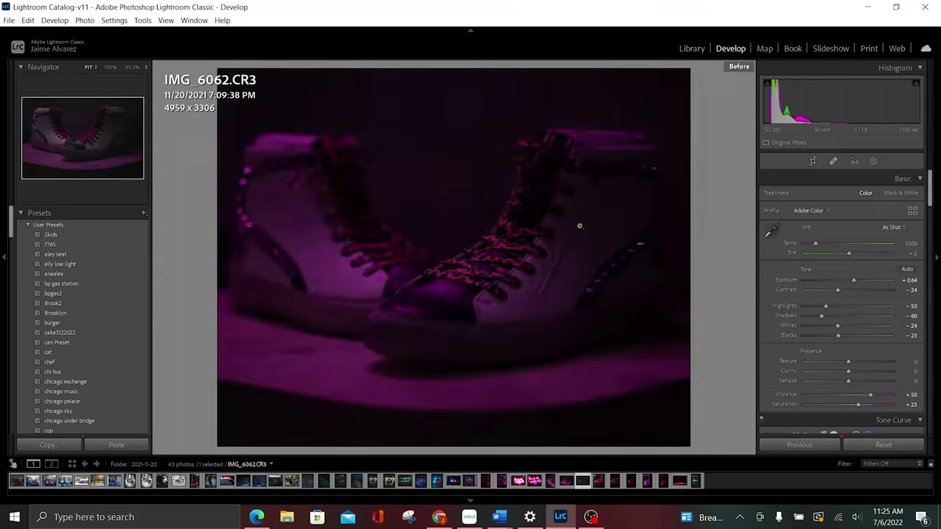
pyautogui.press('\\')
pyautogui.press('\\')
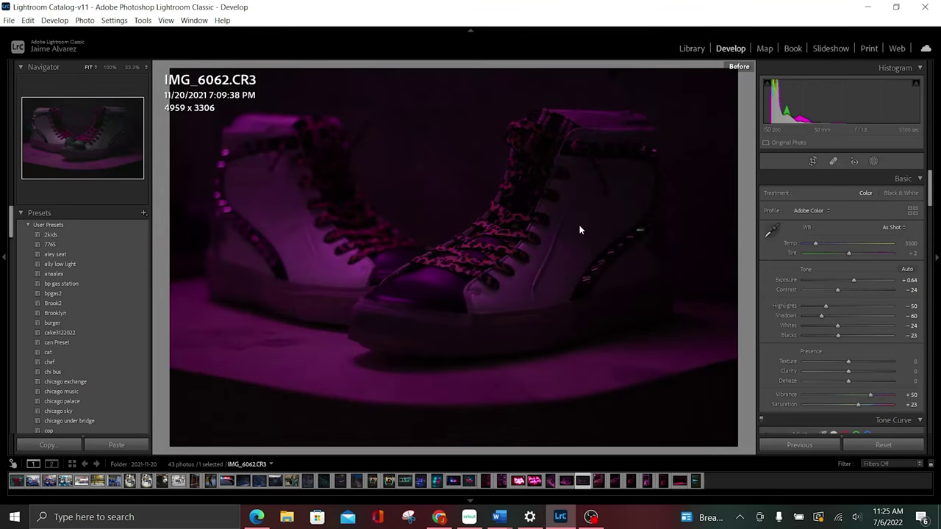
pyautogui.press('\\')
pyautogui.press('\\')
pyautogui.press('\\')
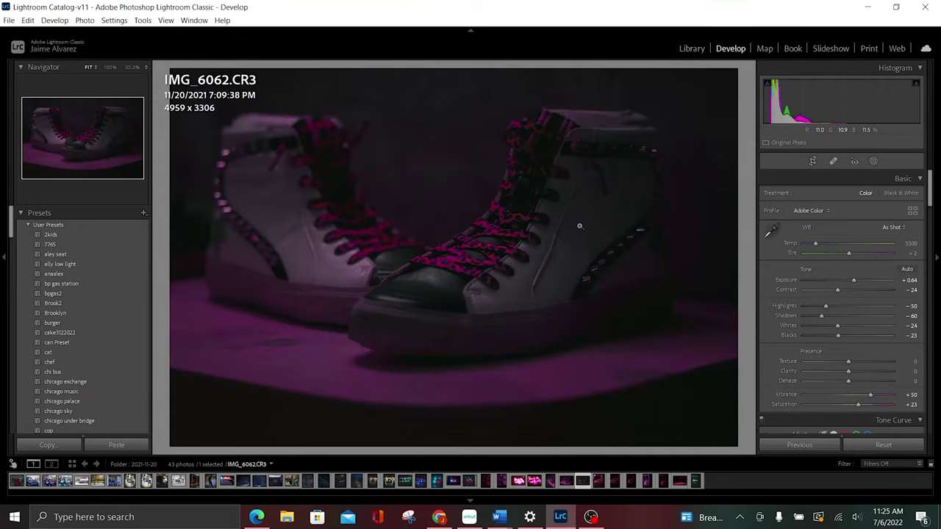